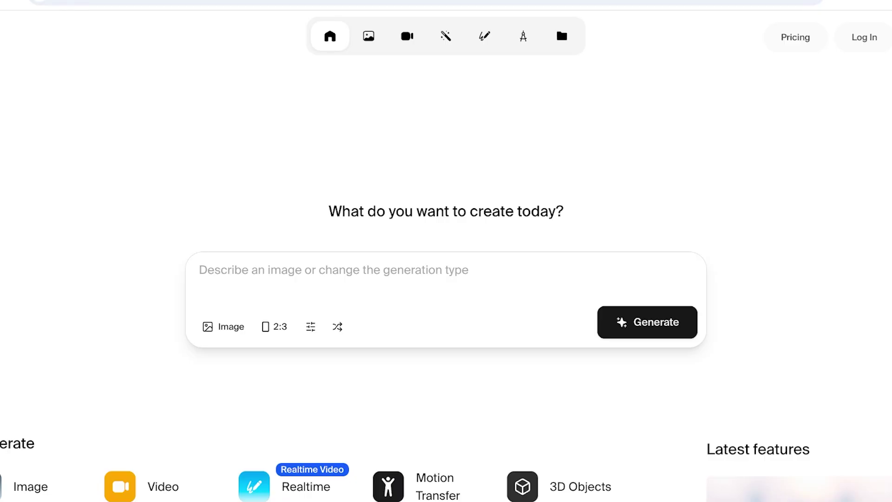
Open the Video generation tool and sign in with a Google account.
scroll(446, 344, down, 1)
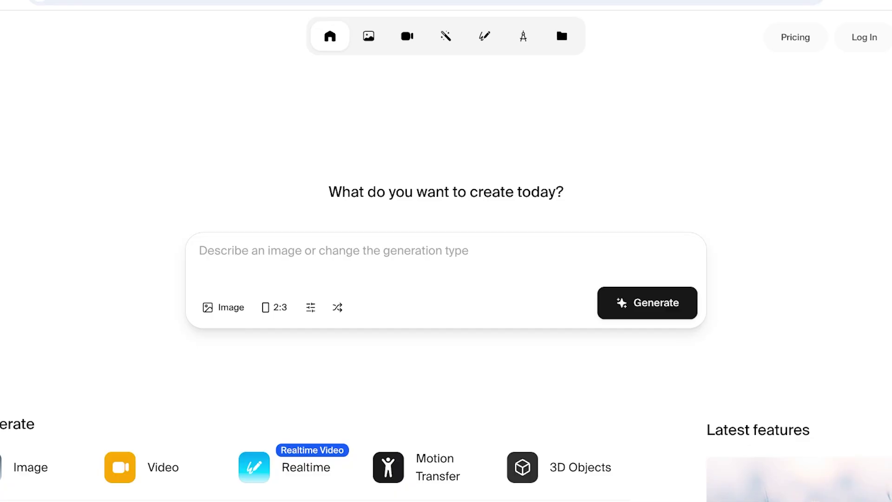
scroll(447, 344, up, 1)
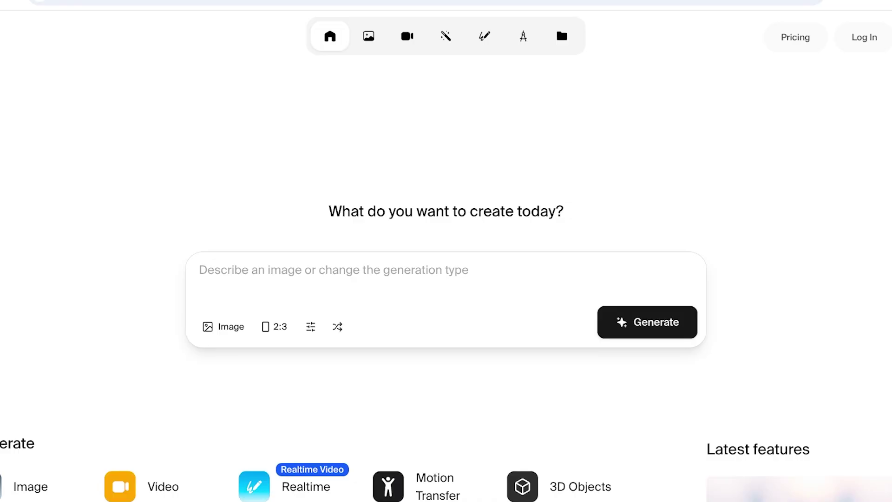
scroll(446, 344, down, 2)
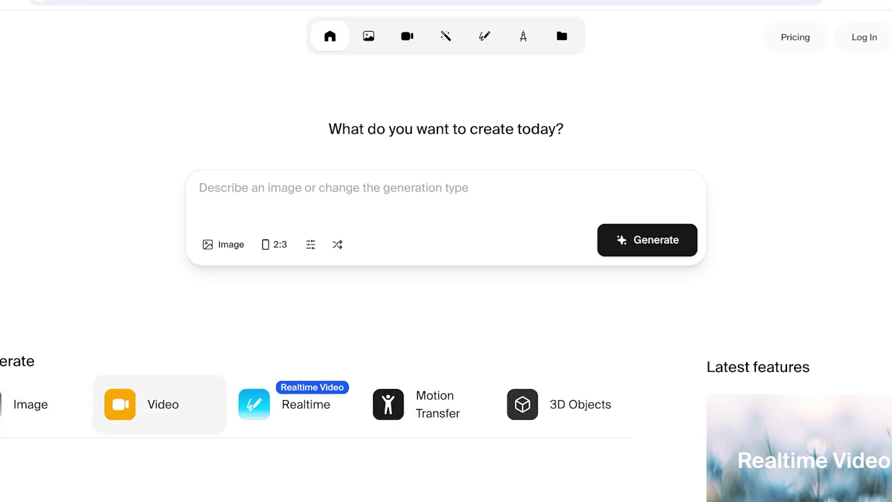
click(140, 404)
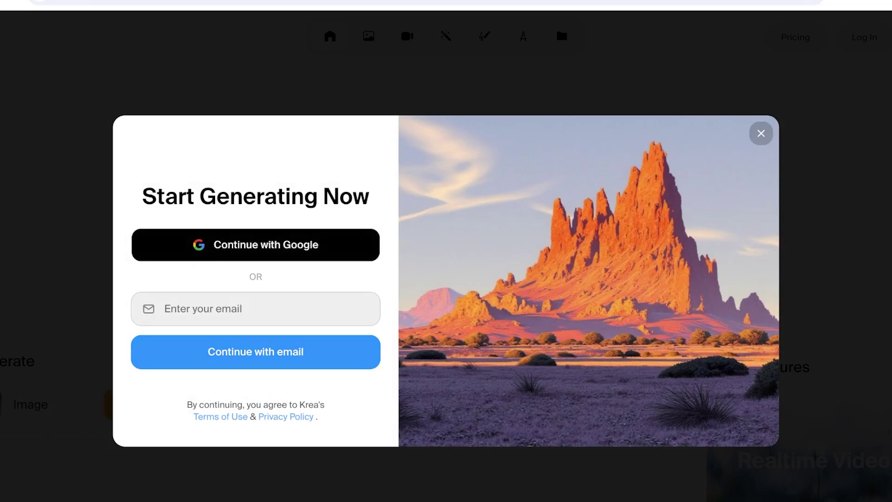
click(256, 245)
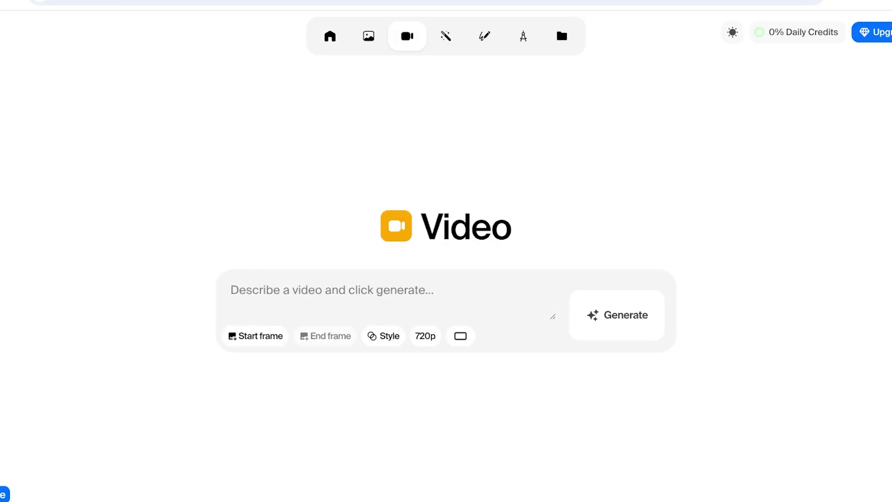
Review the subscription plans and switch the pricing to monthly billing.
click(797, 32)
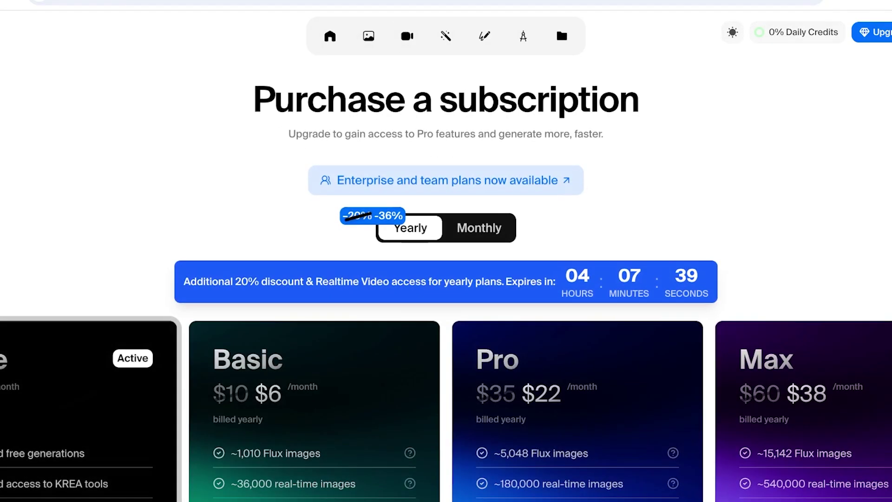
scroll(446, 292, down, 3)
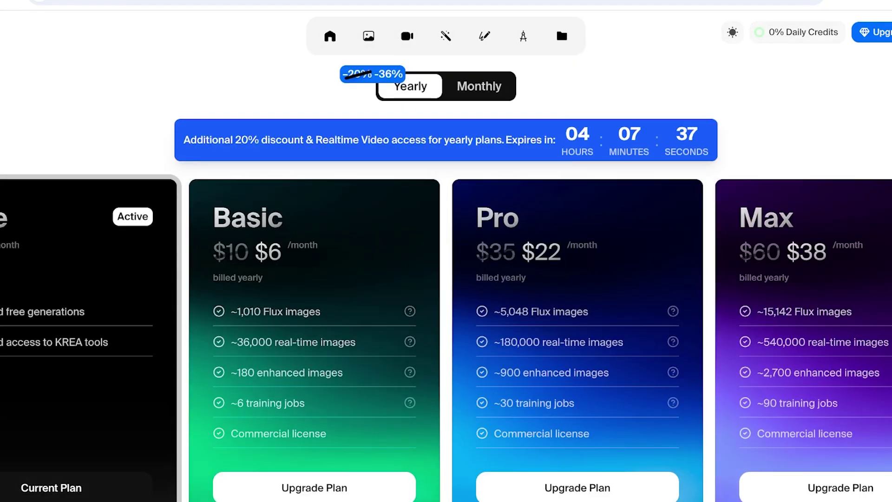
click(479, 86)
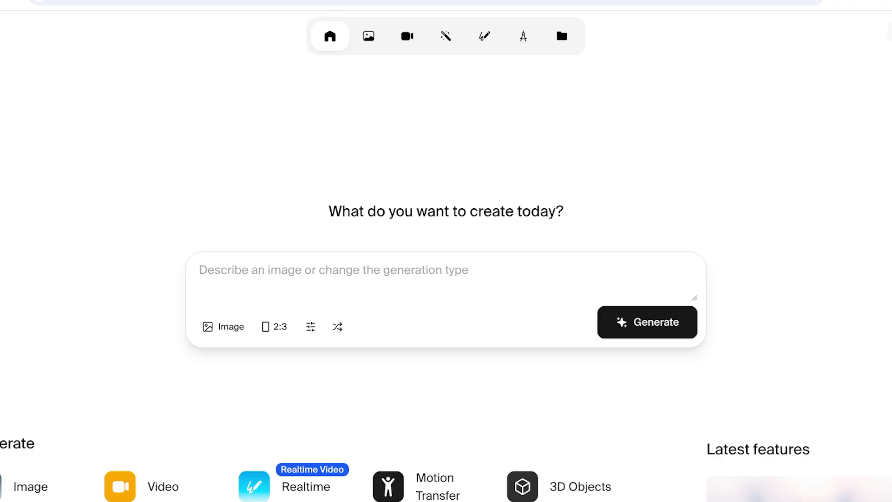
Open the Video tool from the home page and look at its resolution choices and style library.
scroll(446, 279, down, 3)
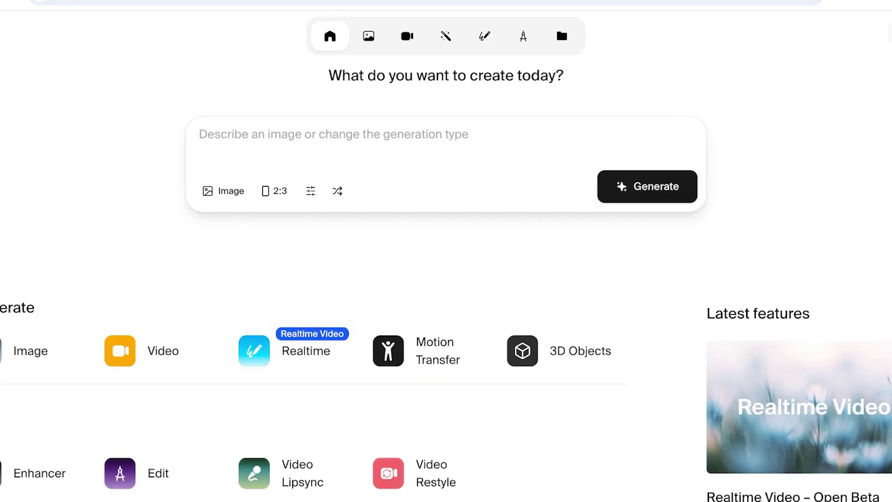
click(139, 350)
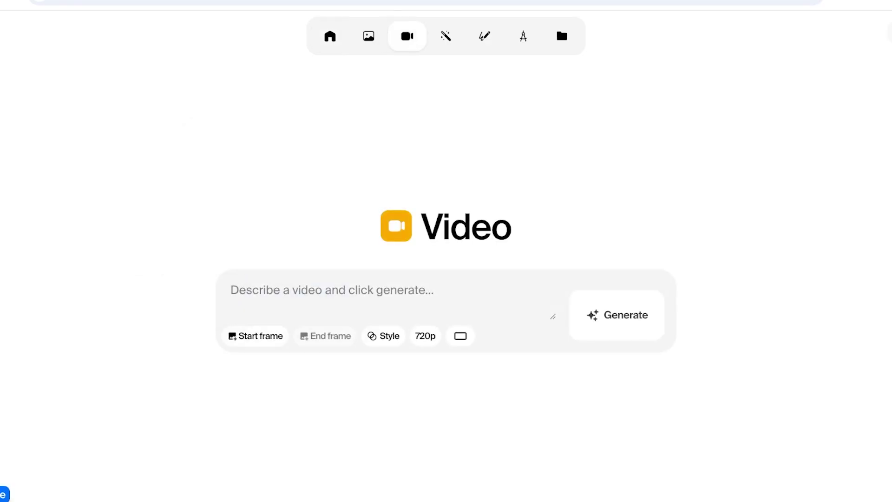
click(425, 336)
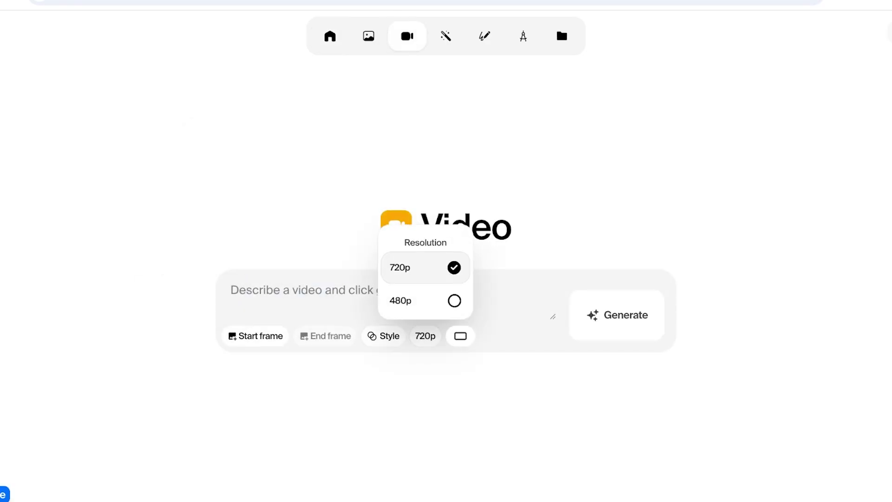
click(383, 335)
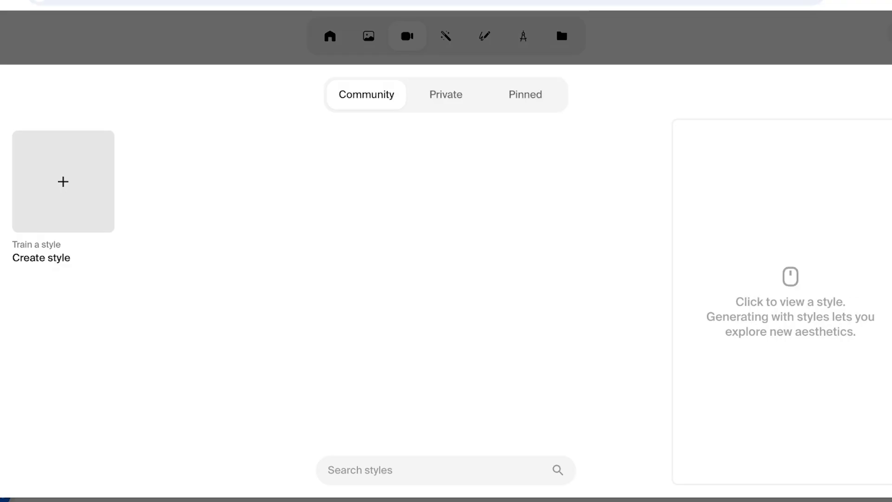
key(Escape)
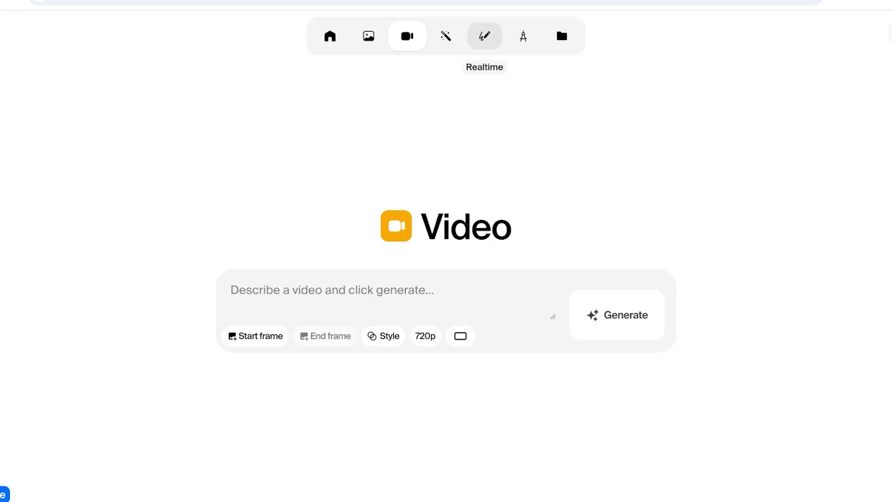
Open the Realtime tool and shrink the magenta circle, placing it in the lower middle of the forest canvas.
click(485, 36)
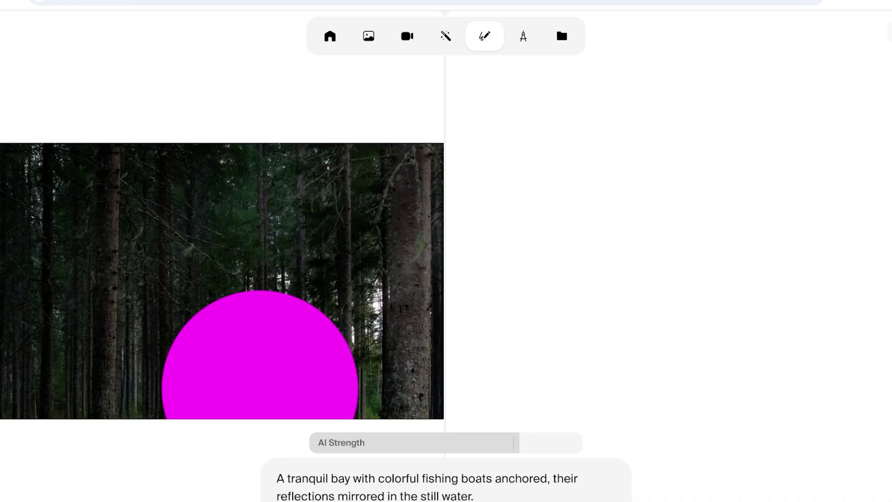
scroll(282, 320, down, 3)
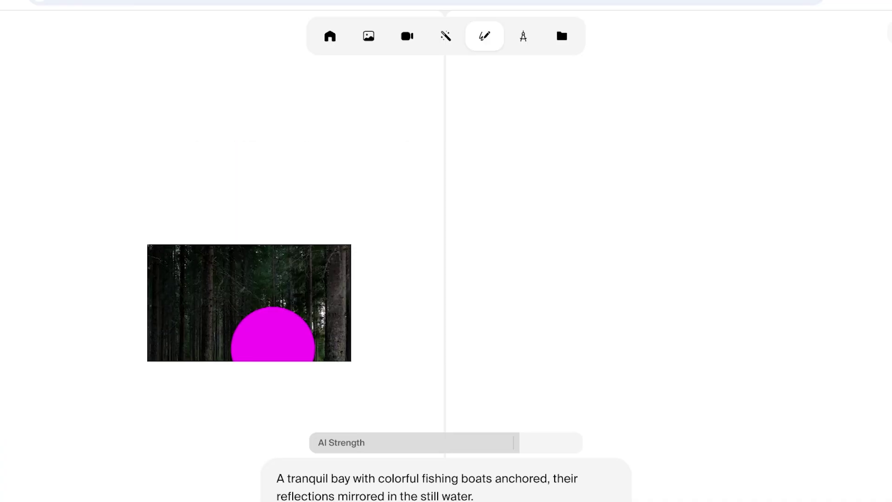
scroll(292, 308, up, 3)
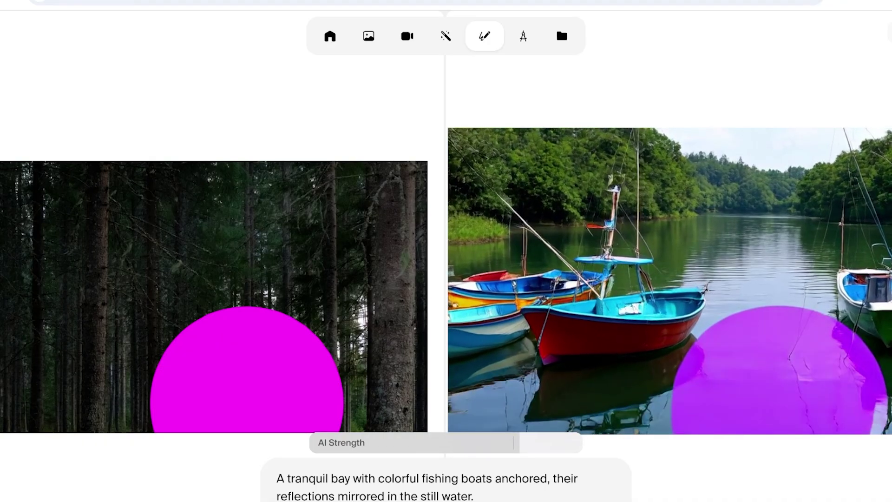
drag(247, 372, 185, 267)
drag(88, 388, 203, 273)
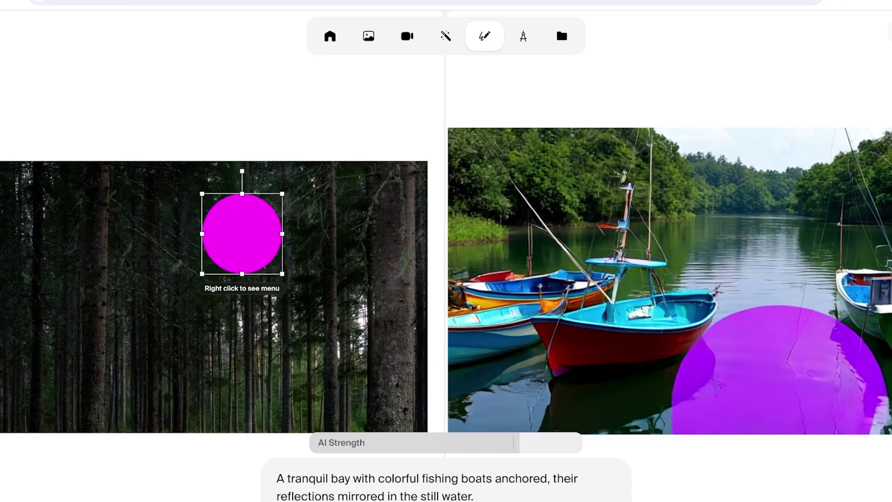
drag(242, 233, 227, 351)
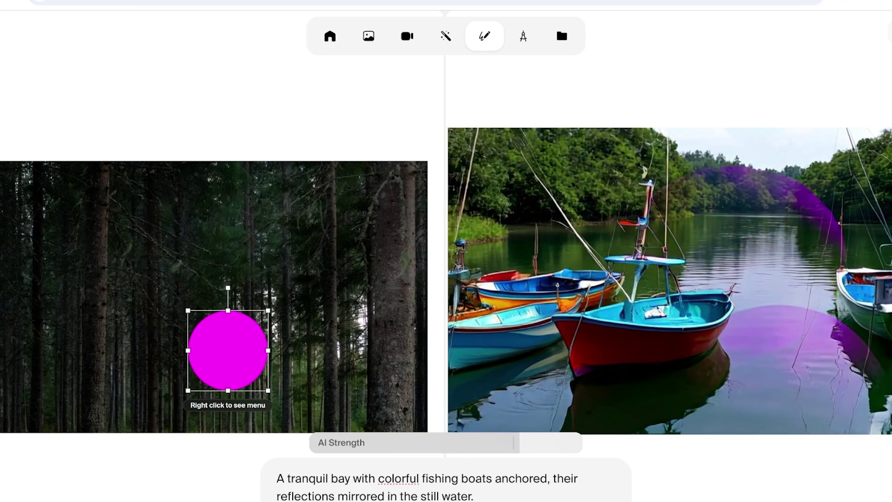
Lower the AI Strength slightly and replace the prompt with "a goldfish swimming in water".
mouse_move(514, 443)
mouse_down()
mouse_move(470, 442)
mouse_move(508, 442)
mouse_up()
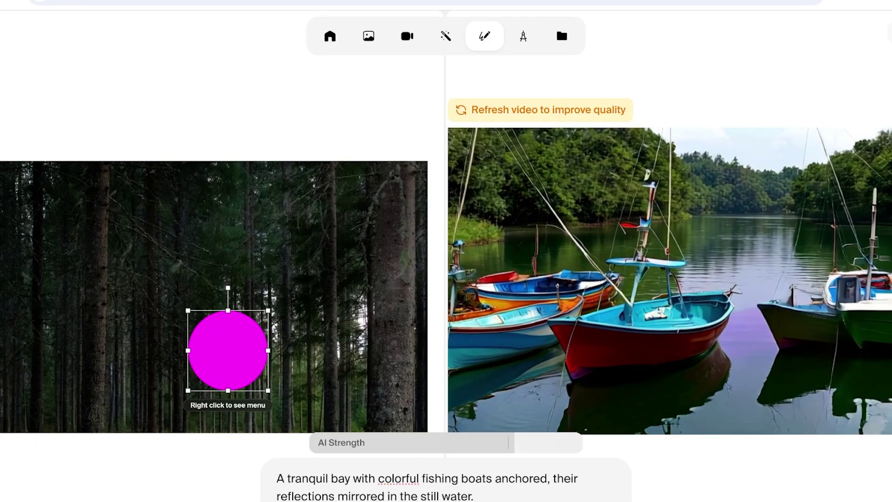
drag(473, 496, 277, 478)
key(BackSpace)
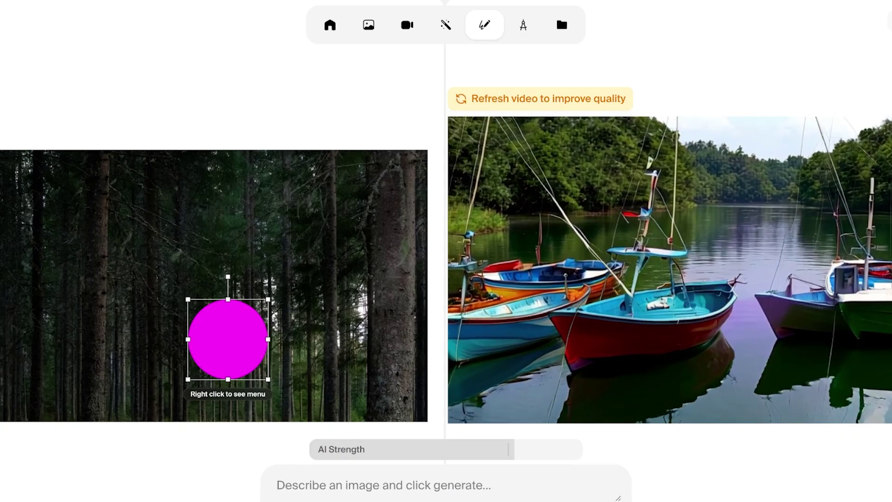
text(a fish swi)
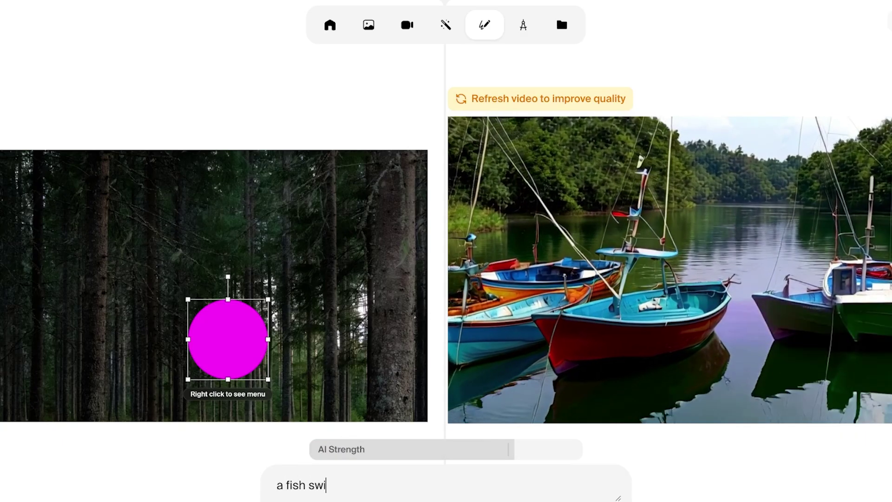
text(mming in water)
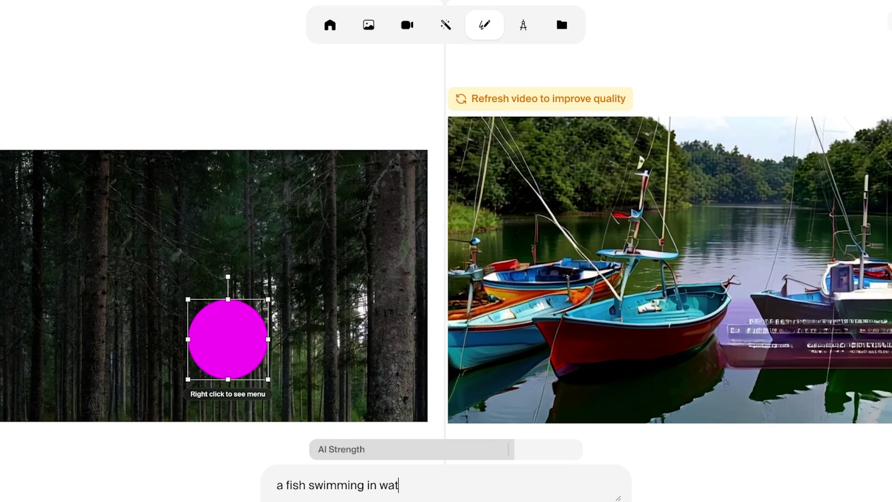
click(285, 485)
text(gold)
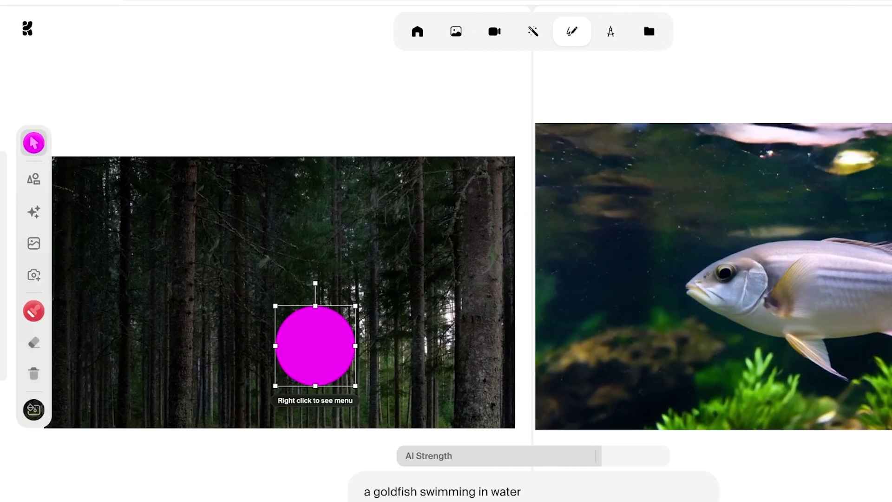
Move the magenta circle to the left part of the forest canvas and look through its arrangement options and the canvas tools.
drag(316, 346, 205, 316)
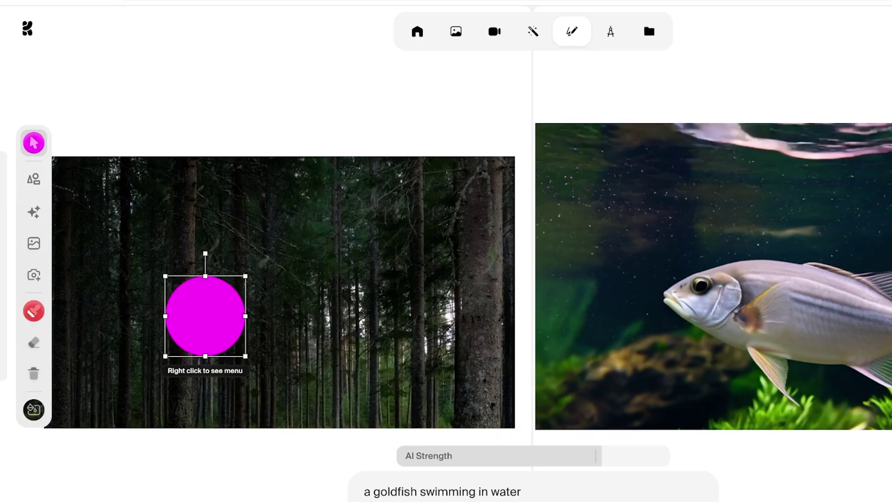
right_click(197, 322)
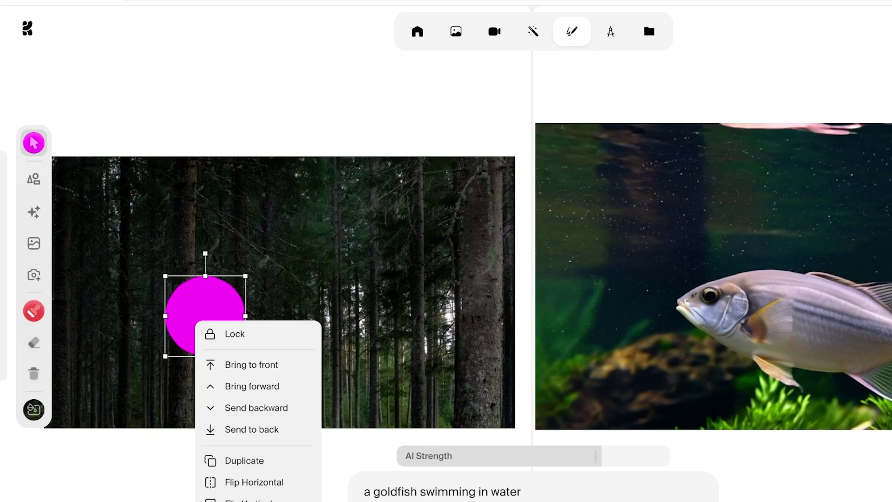
key(Escape)
click(34, 179)
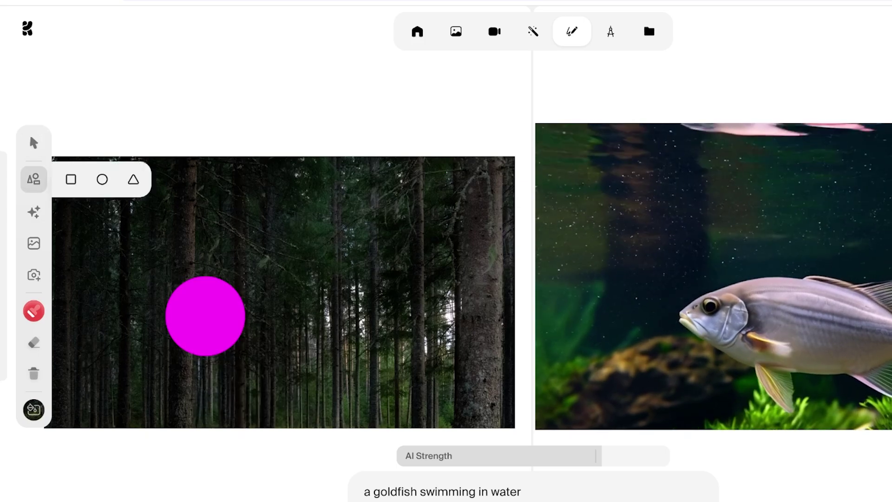
click(33, 212)
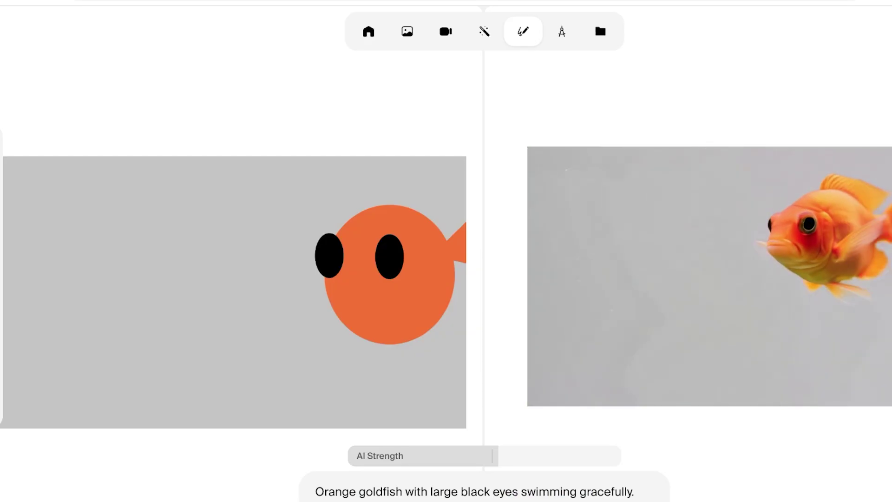
Nudge the orange fish's outer black eye slightly inward toward the other eye and deselect it.
click(329, 255)
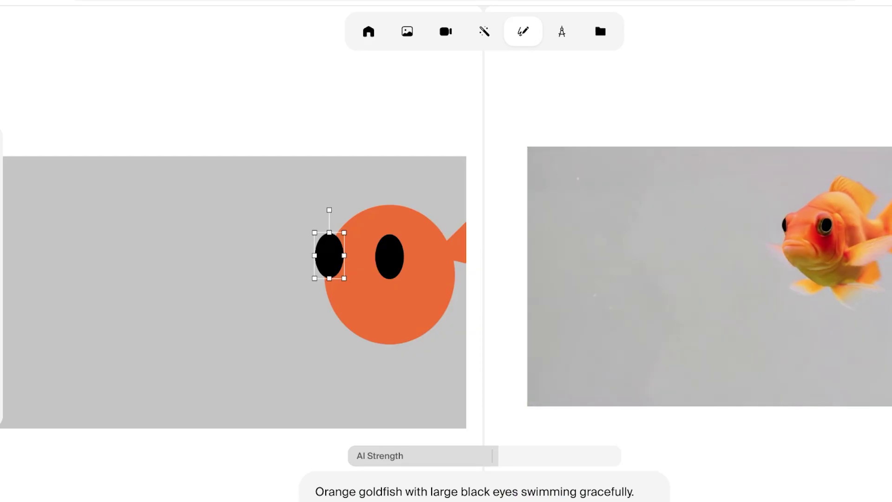
mouse_move(329, 255)
mouse_down()
mouse_move(324, 261)
mouse_move(335, 256)
mouse_up()
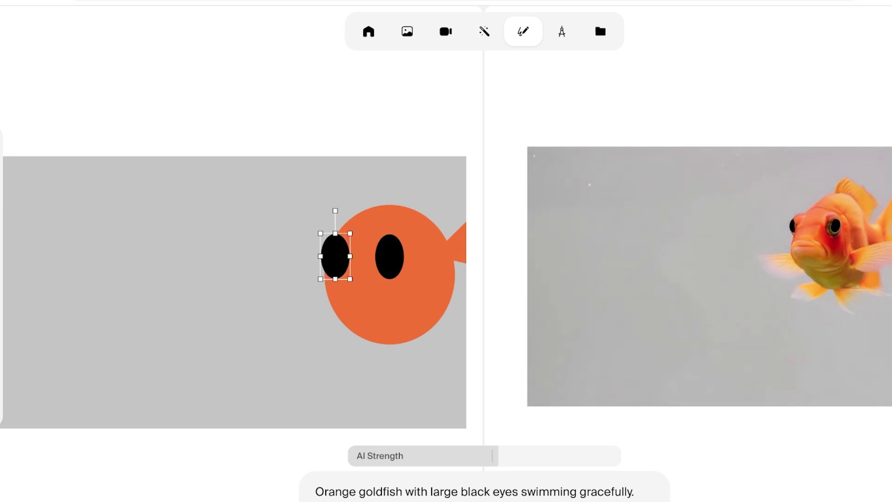
key(Escape)
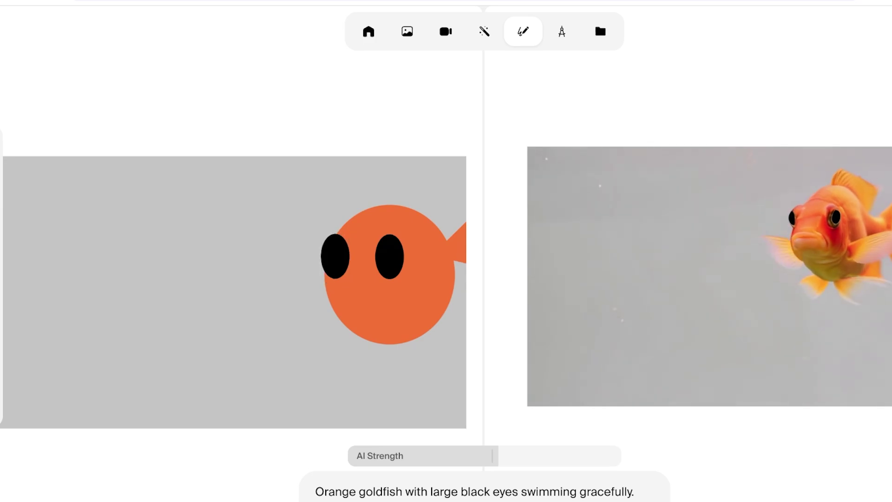
Select all the shapes of the fish drawing and move them together to the upper left of the gray canvas.
drag(465, 380, 319, 219)
drag(390, 297, 101, 317)
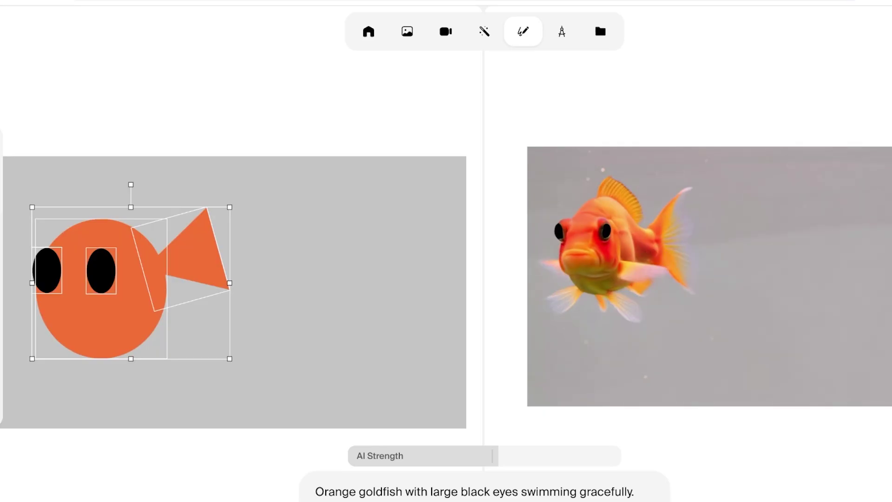
drag(101, 316, 117, 295)
Flip the selected fish drawing horizontally so it faces right, and deselect it.
right_click(116, 295)
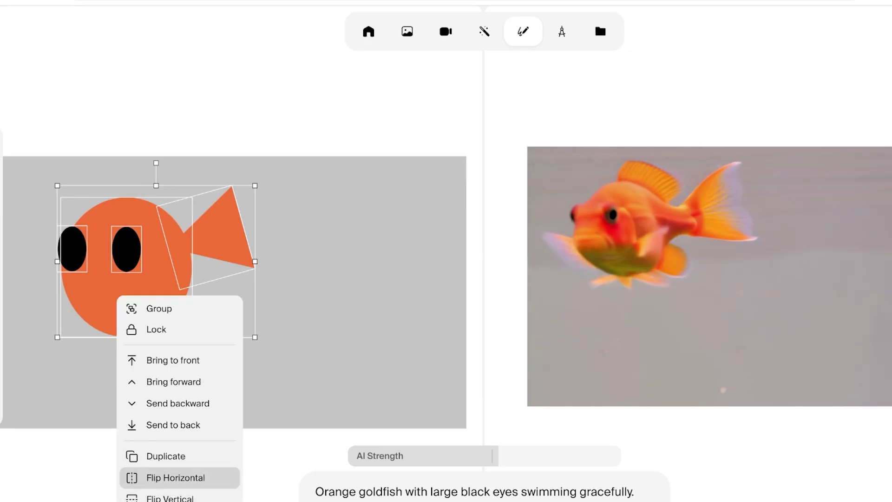
click(176, 478)
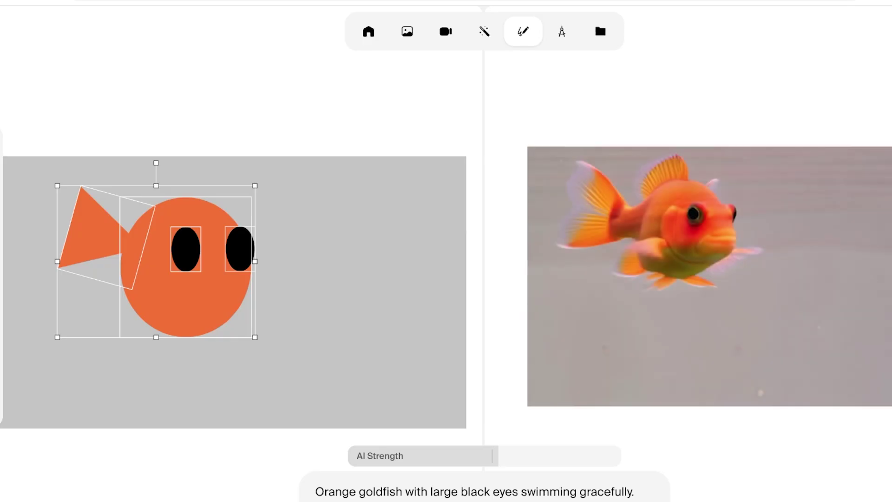
key(Escape)
scroll(750, 276, down, 2)
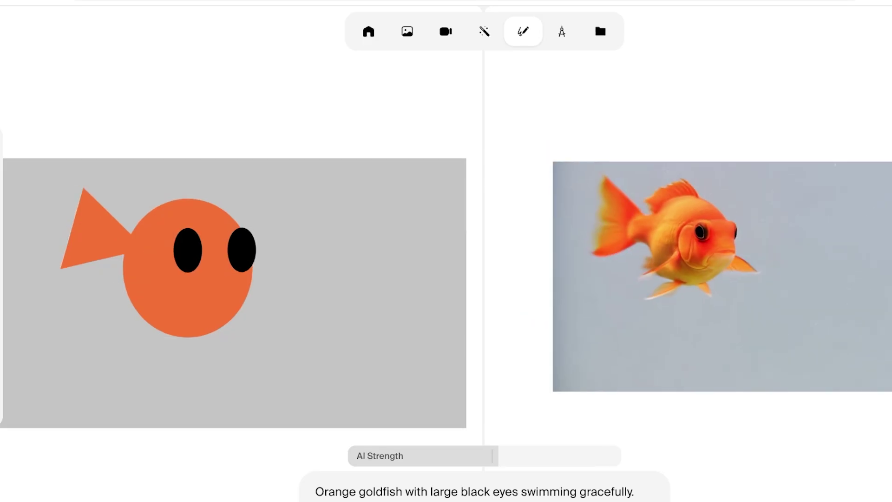
scroll(442, 327, down, 2)
scroll(410, 317, down, 4)
scroll(322, 306, down, 3)
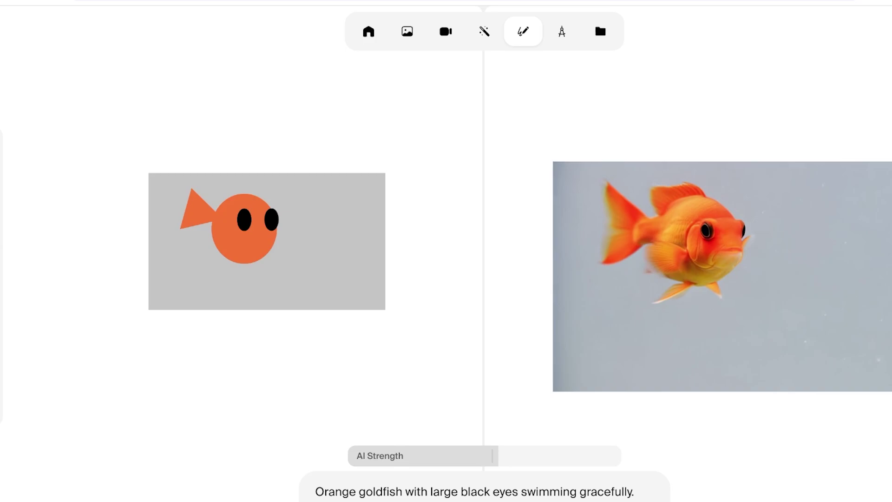
Shift the gray canvas to the upper left and move the orange body circle out of the fish drawing.
scroll(267, 242, right, 4)
drag(193, 209, 165, 176)
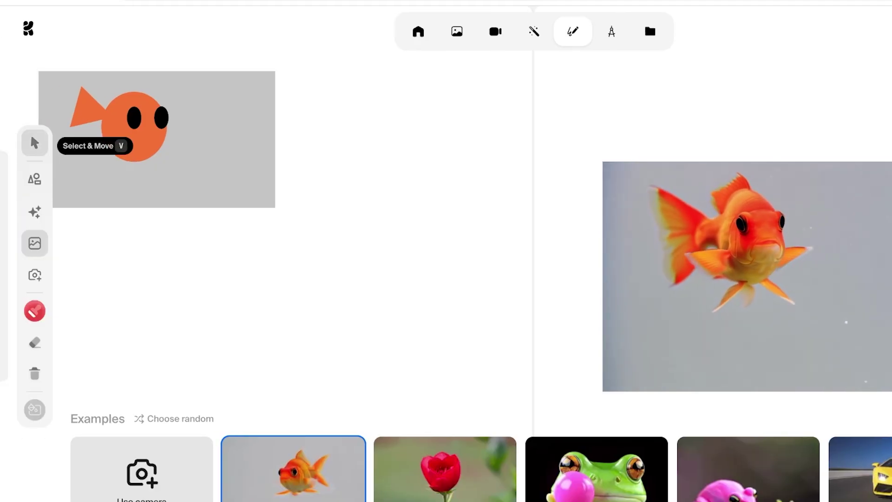
click(29, 133)
drag(135, 140, 310, 242)
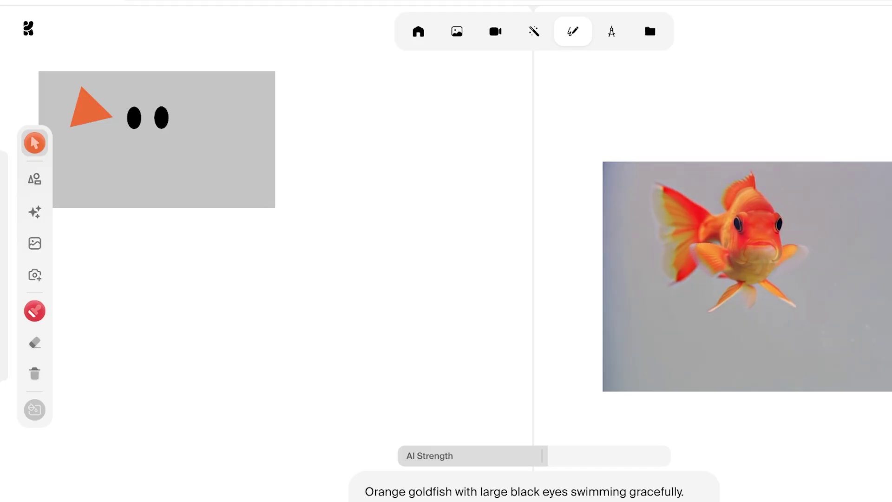
drag(256, 205, 242, 156)
drag(148, 117, 236, 166)
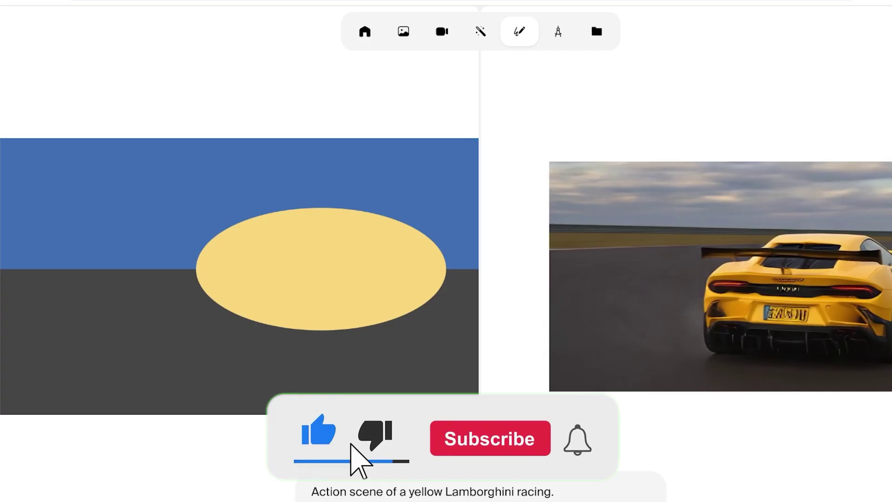
Move the yellow ellipse left and slightly down in the car scene and replace the prompt with "a woman walking in a part".
drag(321, 268, 234, 285)
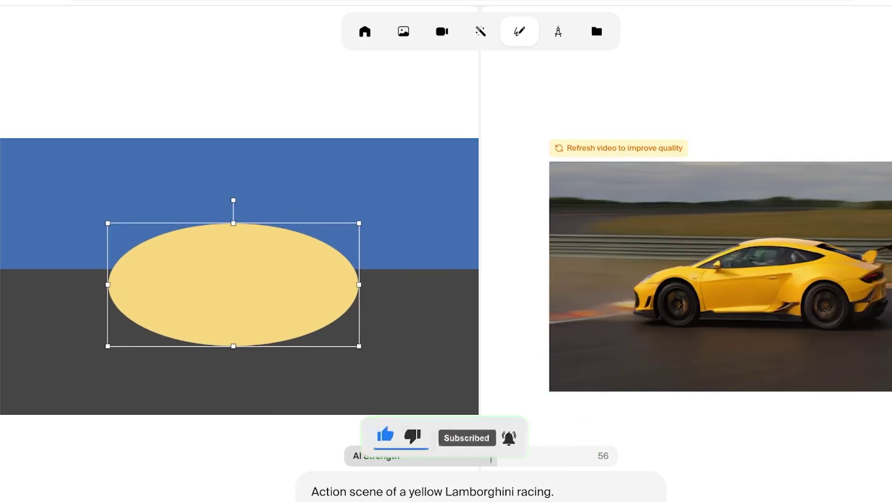
key(ctrl+a)
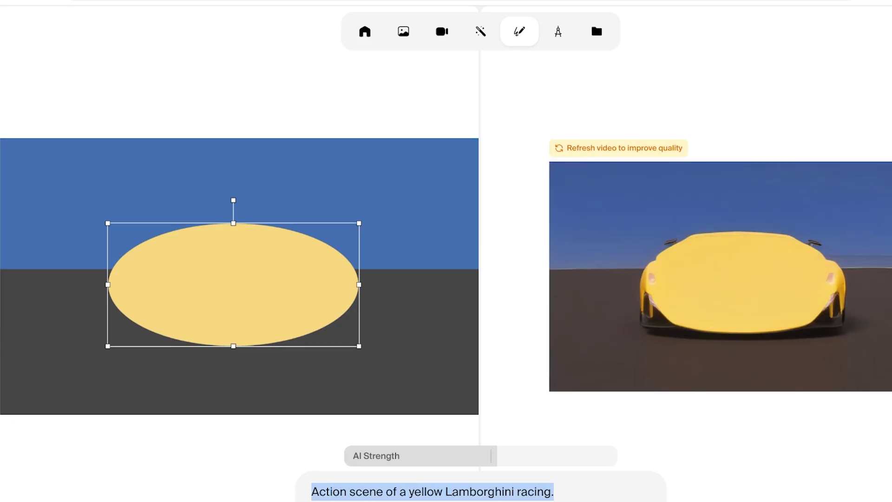
key(BackSpace)
text(a woman walking in. a)
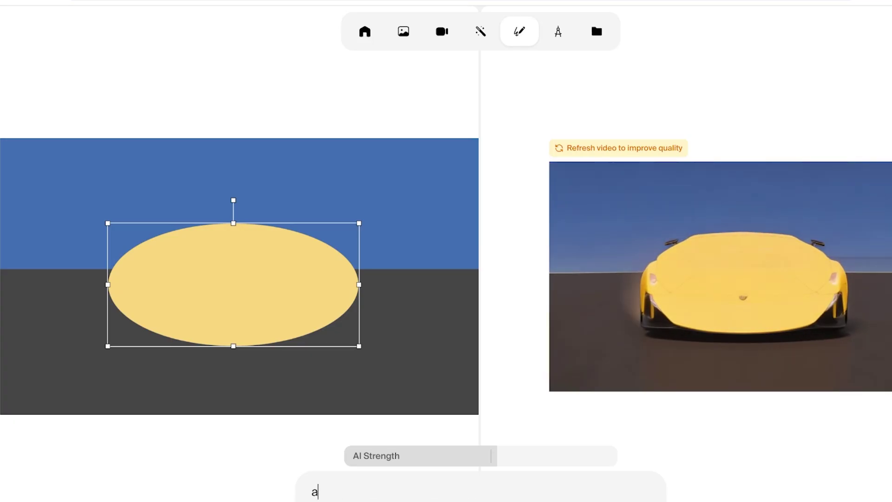
key(BackSpace)
key(BackSpace)
key(BackSpace)
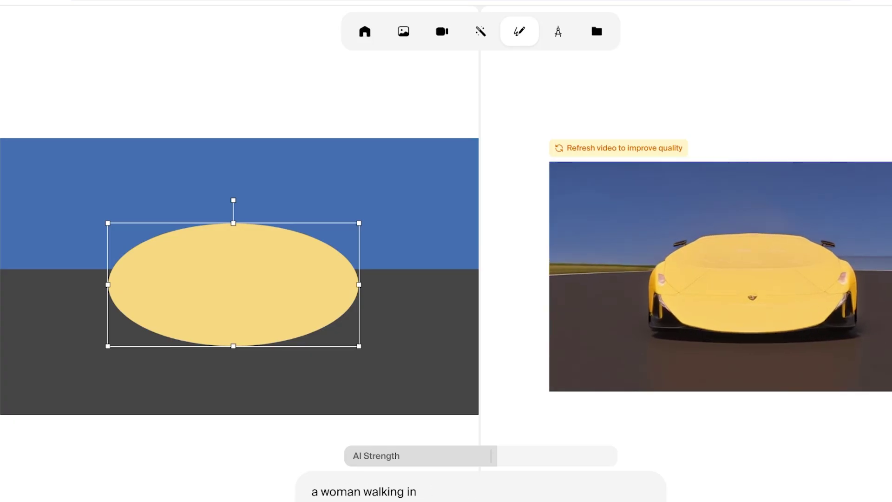
text(a part)
key(Return)
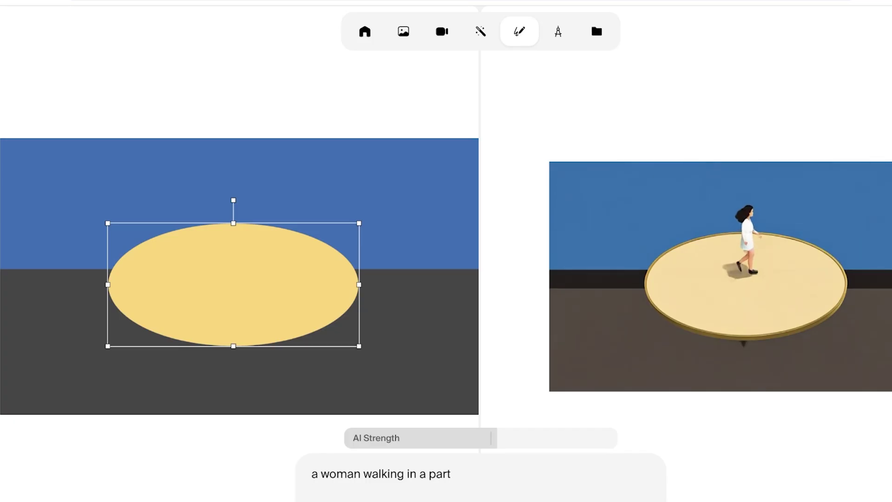
Move the yellow ellipse to the right half of the canvas and look at its fill color options.
drag(233, 284, 346, 281)
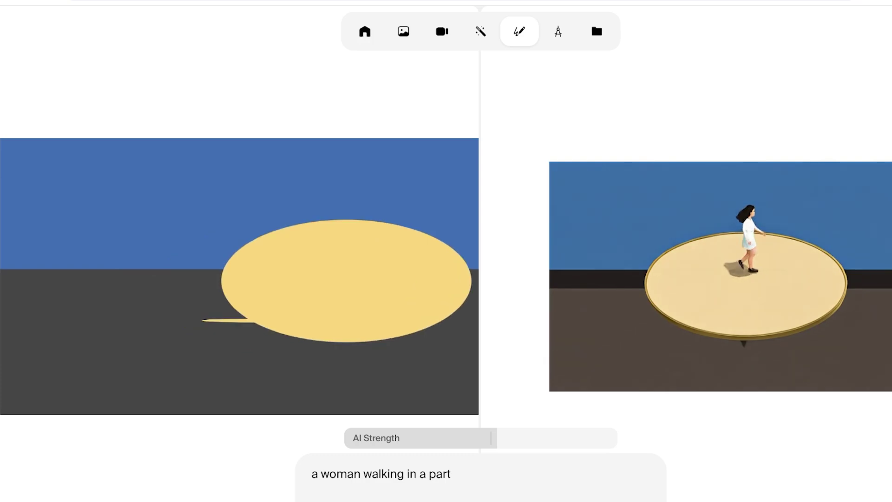
click(346, 281)
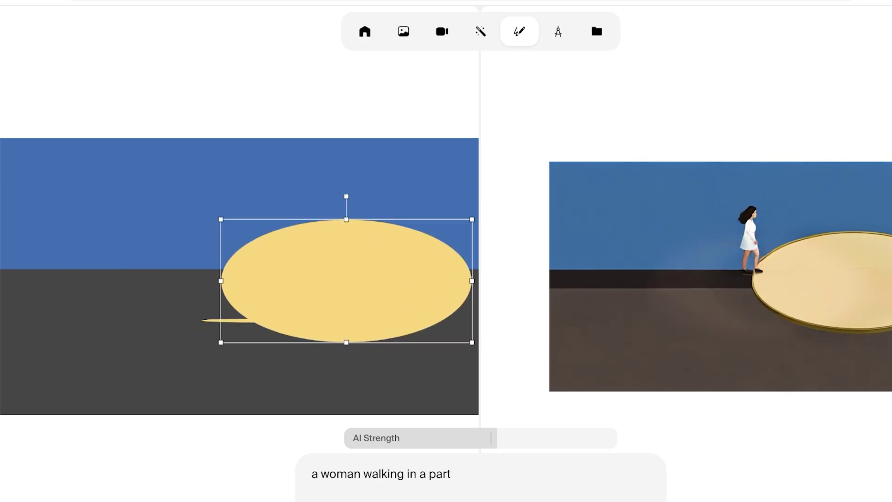
click(29, 143)
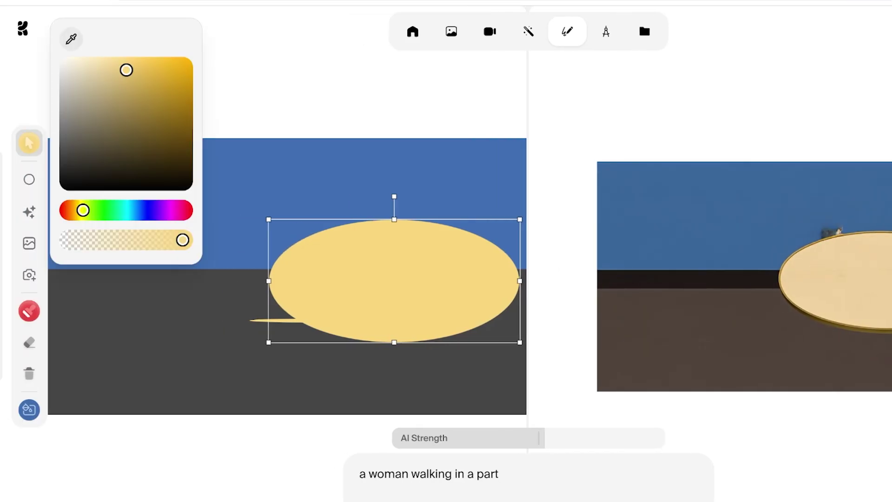
key(Escape)
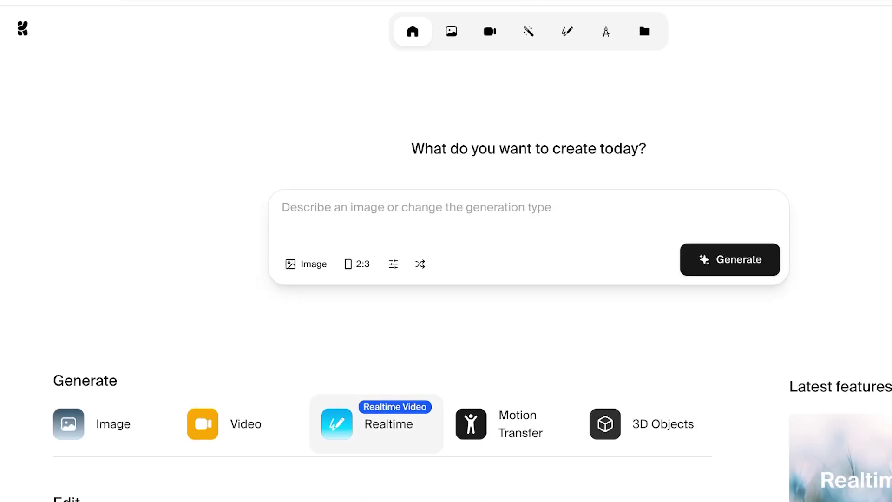
Reopen the Realtime tool and delete the large yellow ellipse and other leftover shapes from the canvas.
click(376, 424)
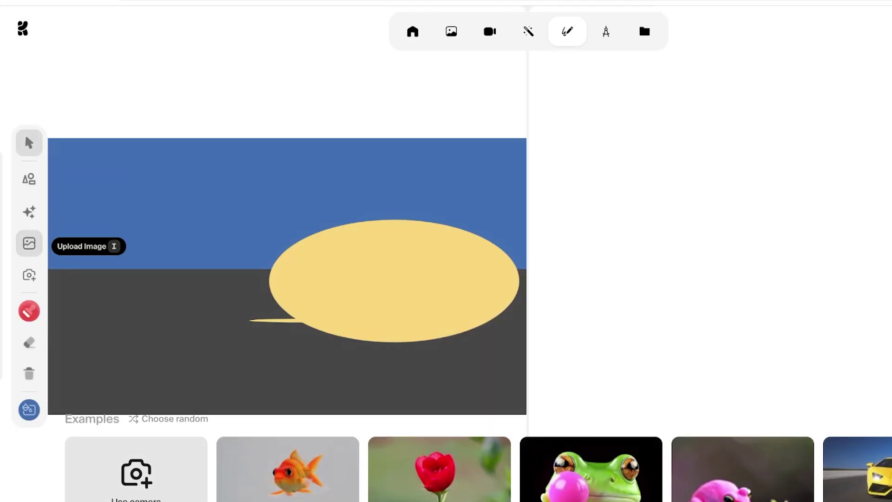
click(394, 281)
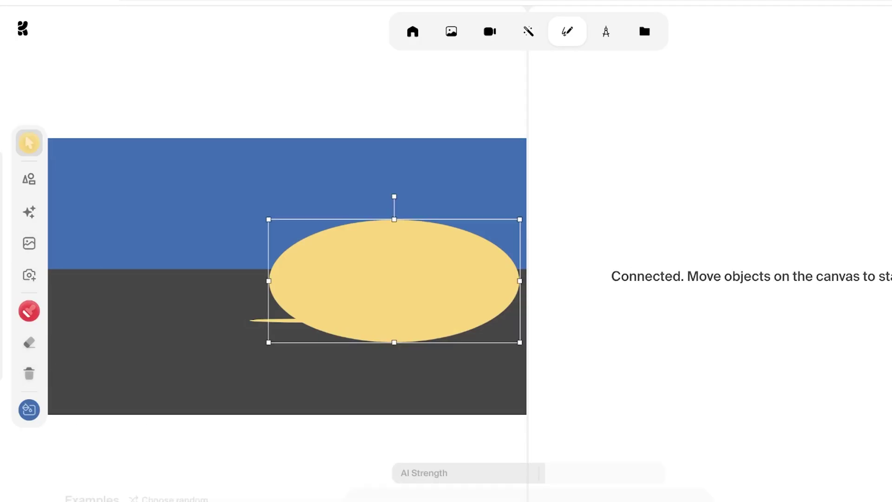
key(Delete)
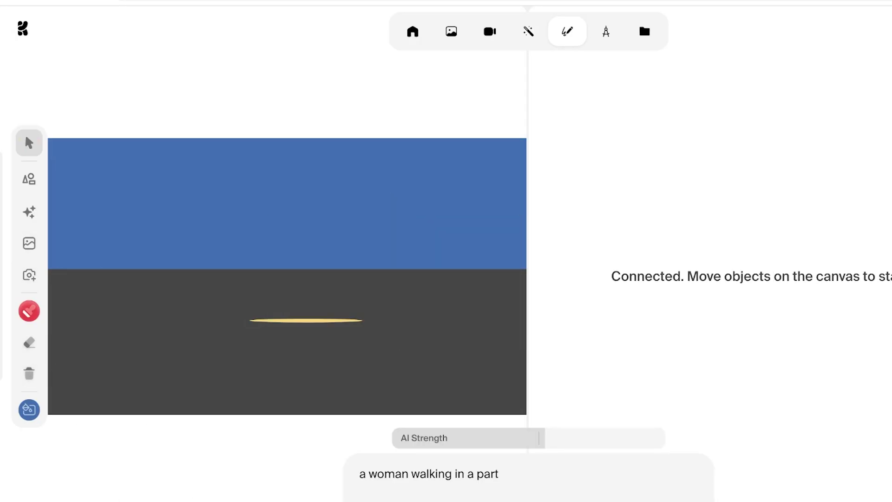
click(287, 349)
key(Delete)
drag(287, 203, 387, 379)
scroll(264, 296, down, 5)
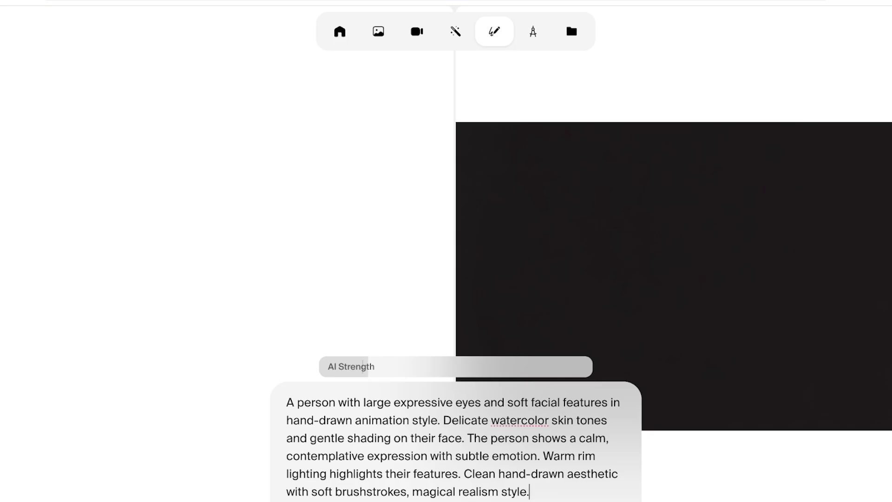
Raise the AI Strength to about three quarters and move the portrait image toward the upper left of the dark canvas.
drag(529, 491, 508, 491)
drag(368, 367, 522, 366)
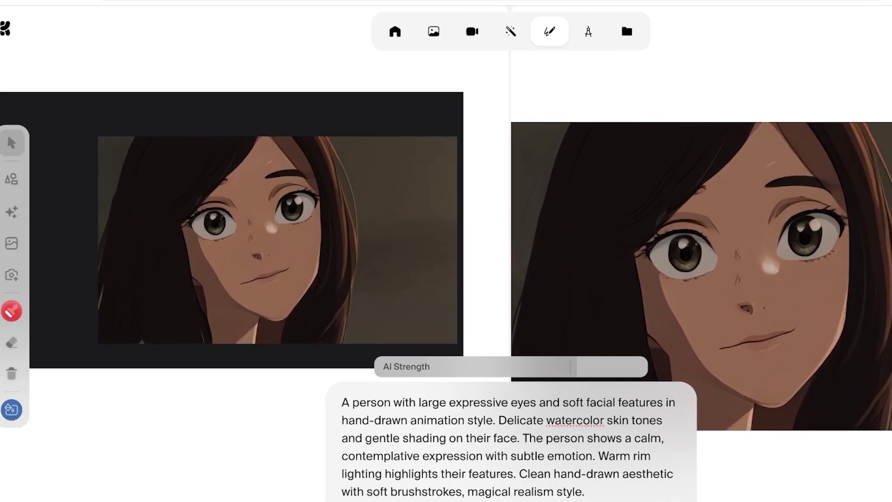
drag(277, 240, 203, 222)
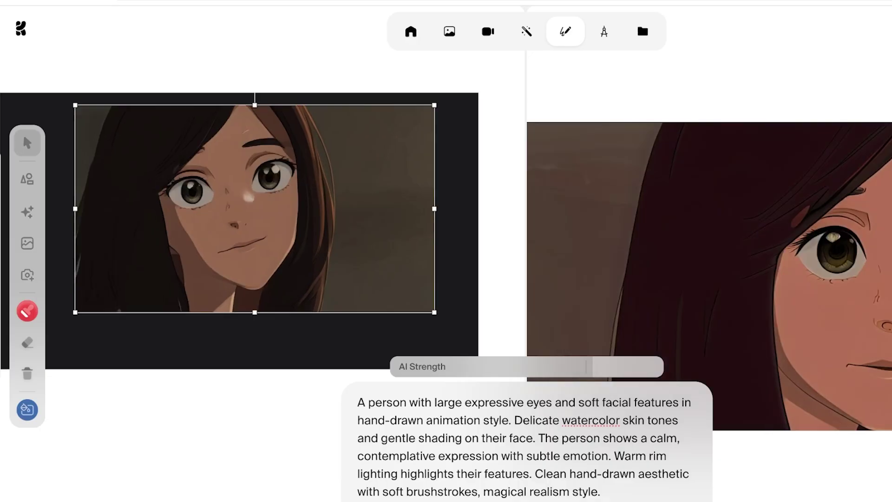
Draw a large black circle over the portrait's face and shift the circle and the portrait image slightly on the canvas.
click(27, 179)
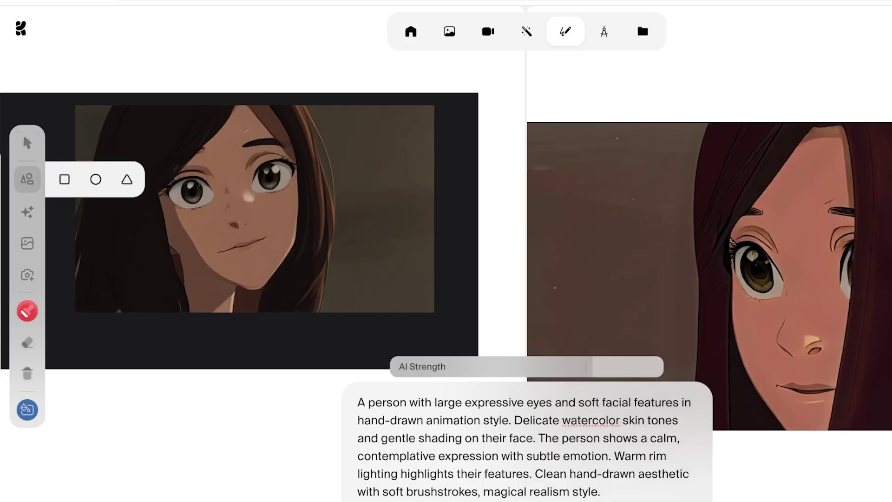
click(95, 180)
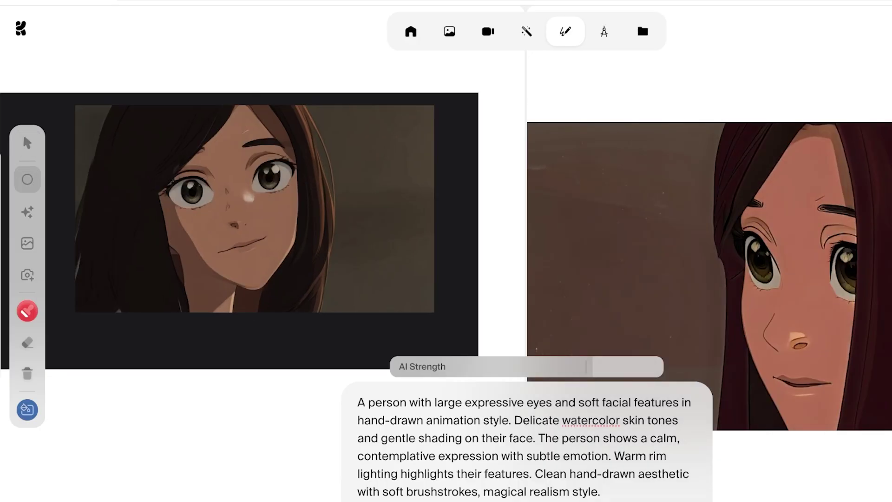
click(262, 199)
drag(262, 199, 242, 213)
right_click(195, 221)
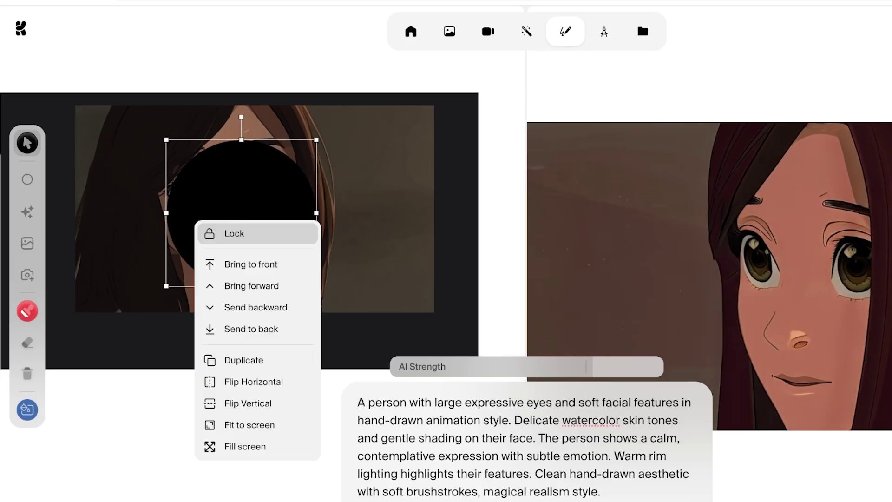
key(Escape)
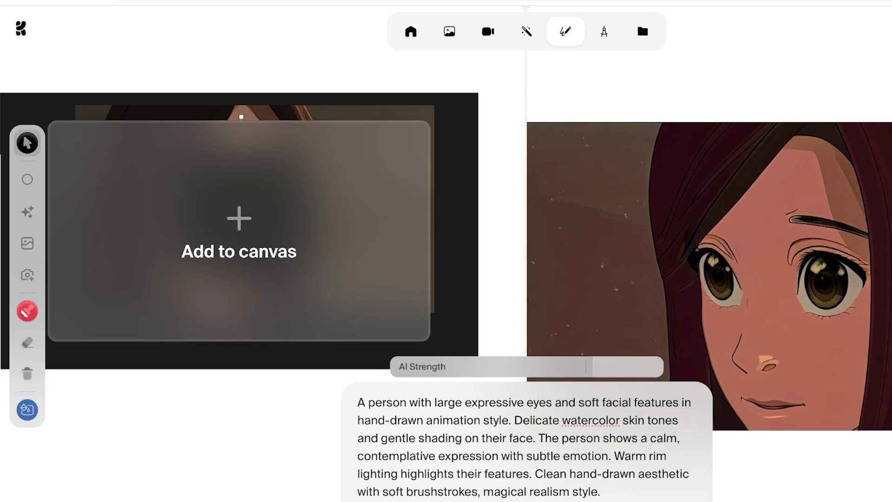
drag(242, 213, 195, 206)
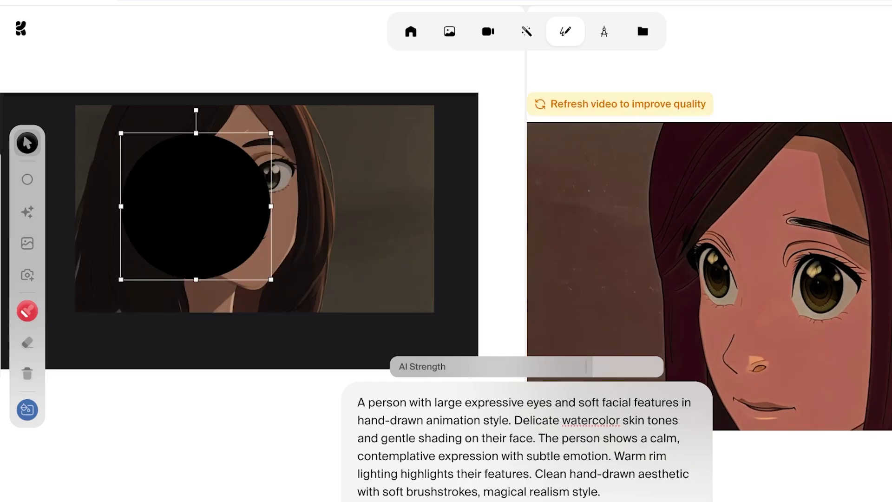
drag(353, 209, 348, 220)
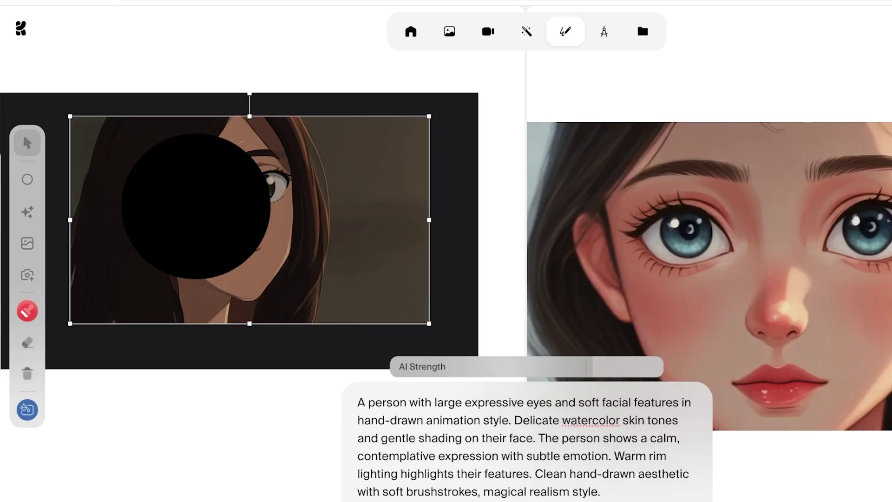
Remove the portrait image and the black circle from the canvas, and delete the period and space after "face" in the prompt.
key(ctrl+z)
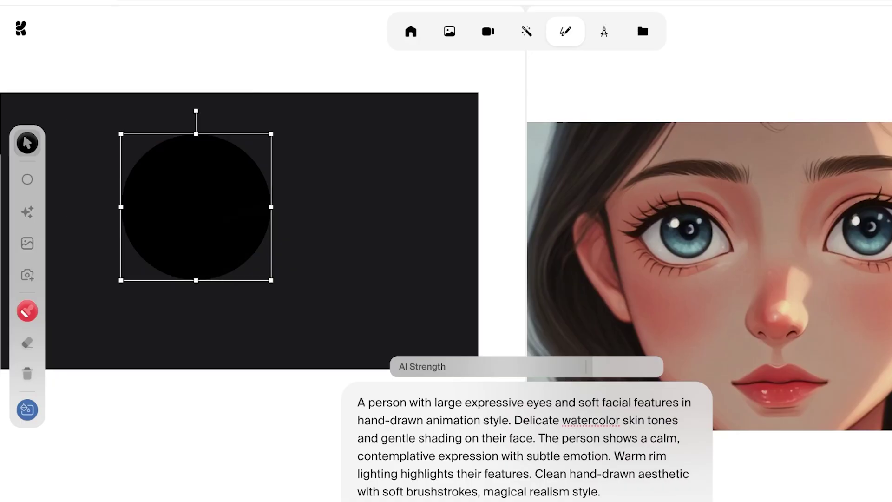
key(ctrl+z)
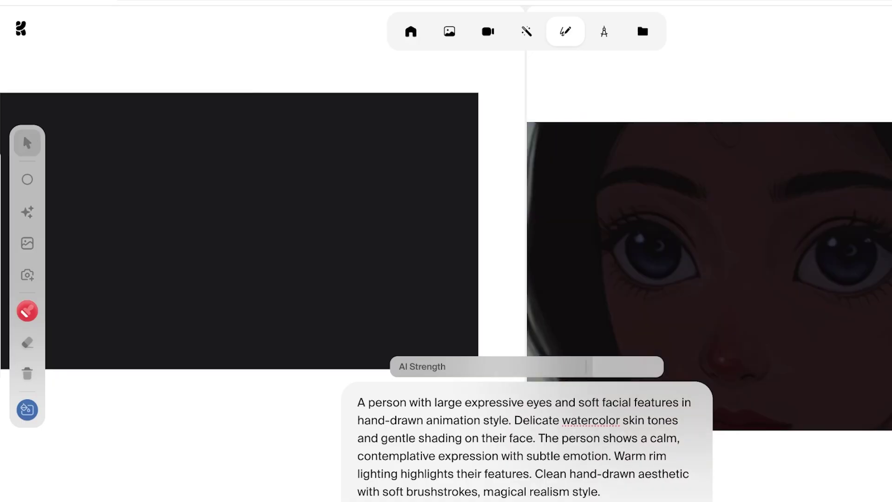
key(BackSpace)
key(BackSpace)
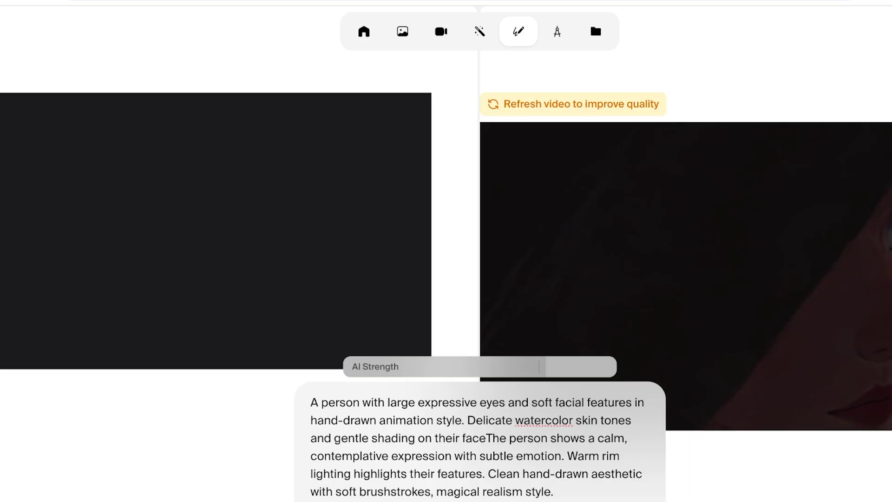
Load the campfire example from the examples row, followed by the fluffy green monster example.
scroll(447, 469, right, 5)
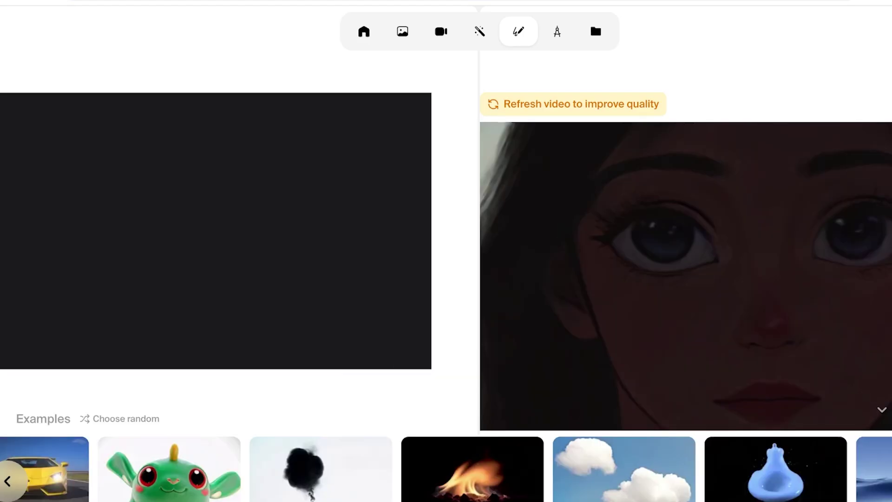
click(875, 469)
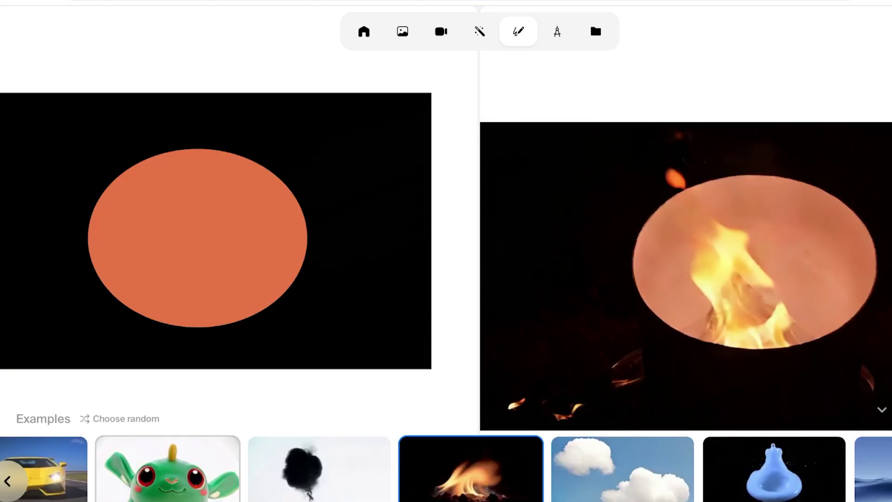
click(168, 469)
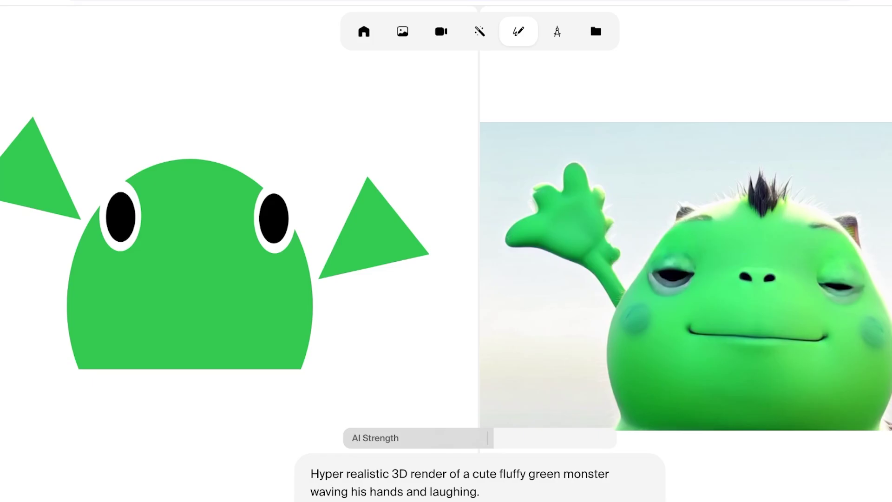
Reposition the green monster's right triangle arm, and move the dark green circle in the chair scene to the left.
drag(372, 236, 353, 199)
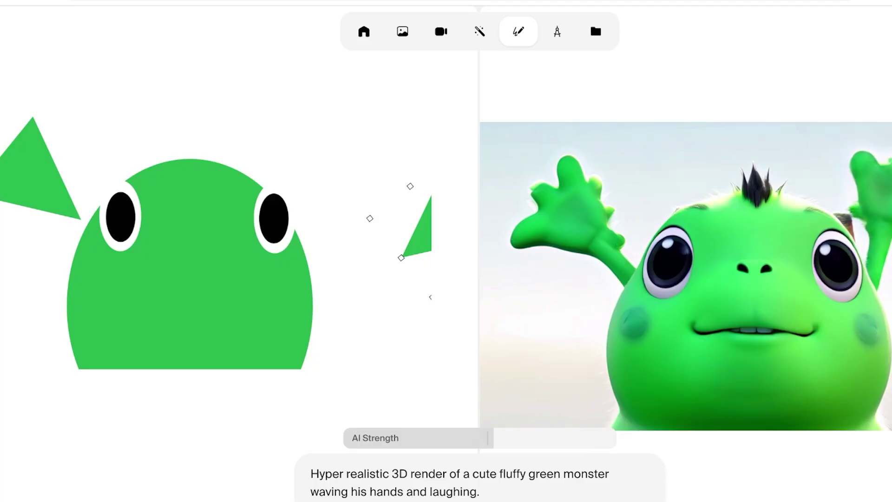
drag(420, 235, 312, 201)
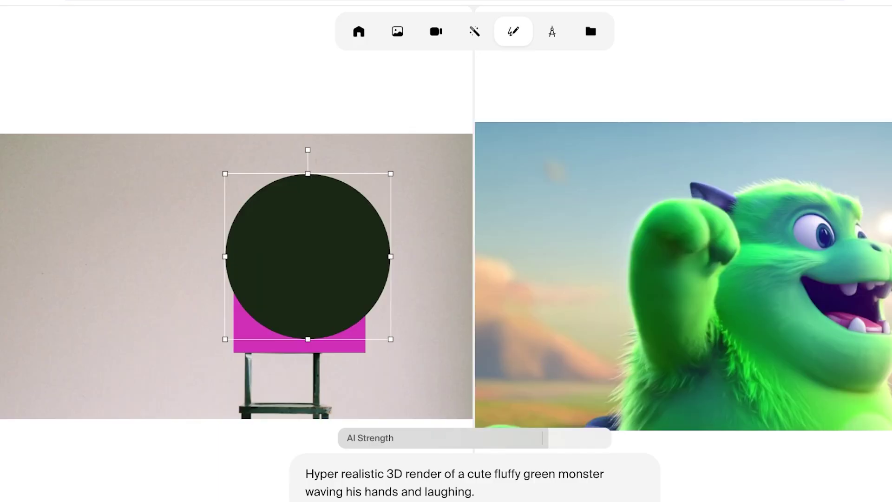
drag(308, 256, 228, 265)
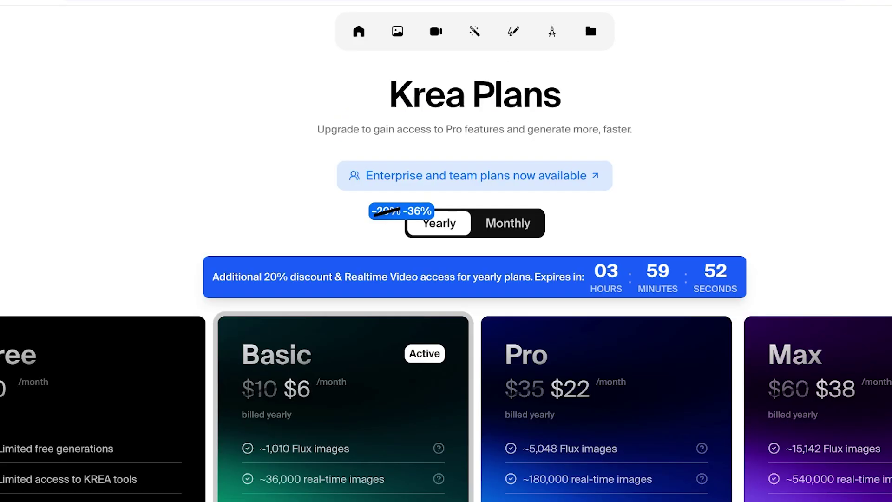
Compare the Krea plans, switch the prices to monthly billing, and review the Max plan's monthly generation allowances.
scroll(446, 326, down, 3)
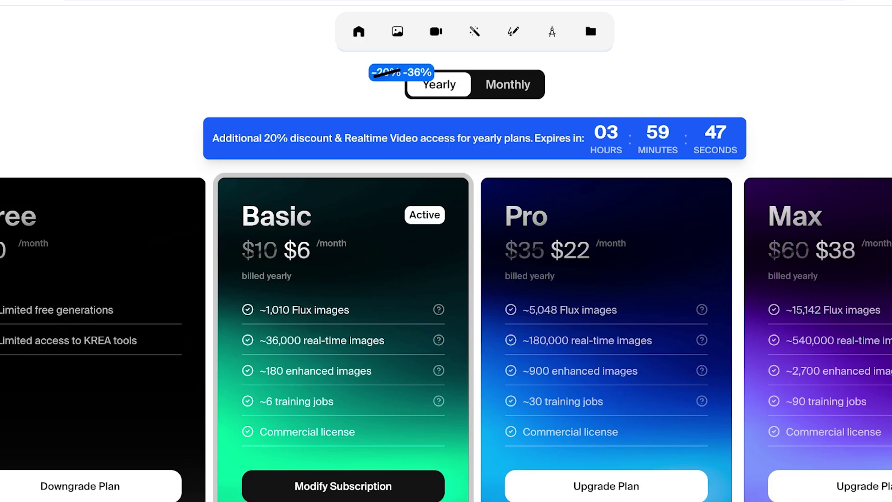
scroll(447, 325, up, 1)
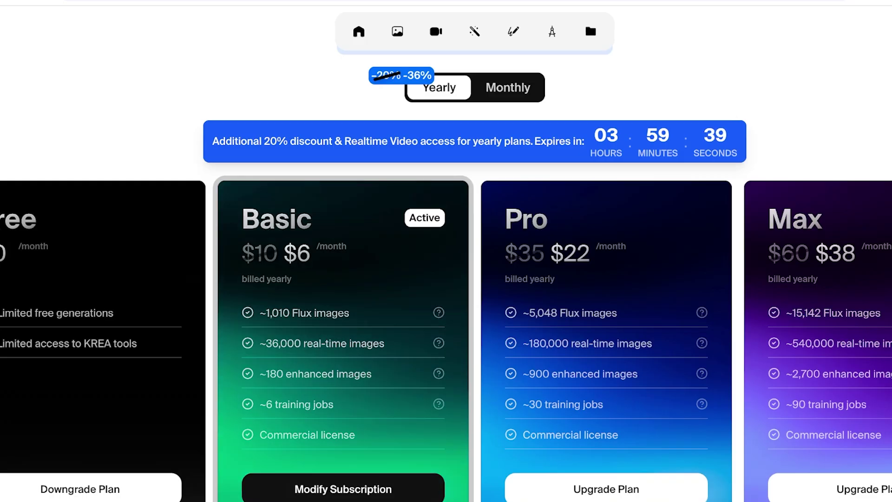
click(507, 87)
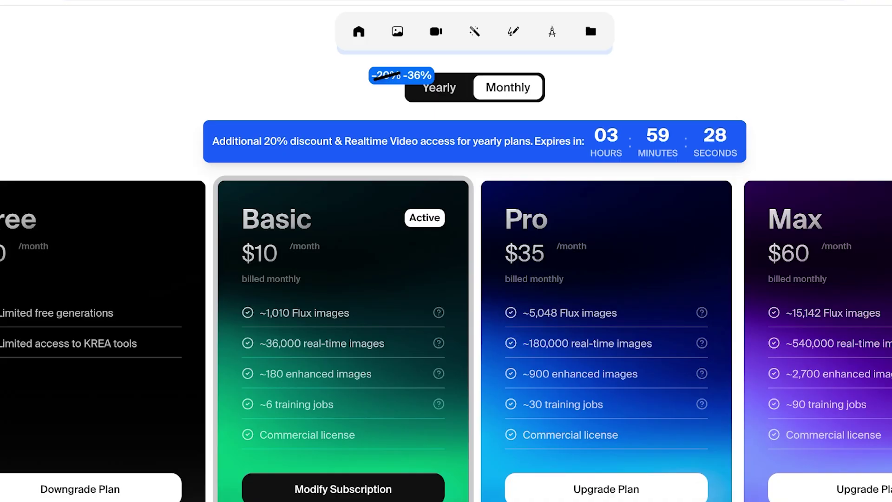
scroll(446, 279, down, 10)
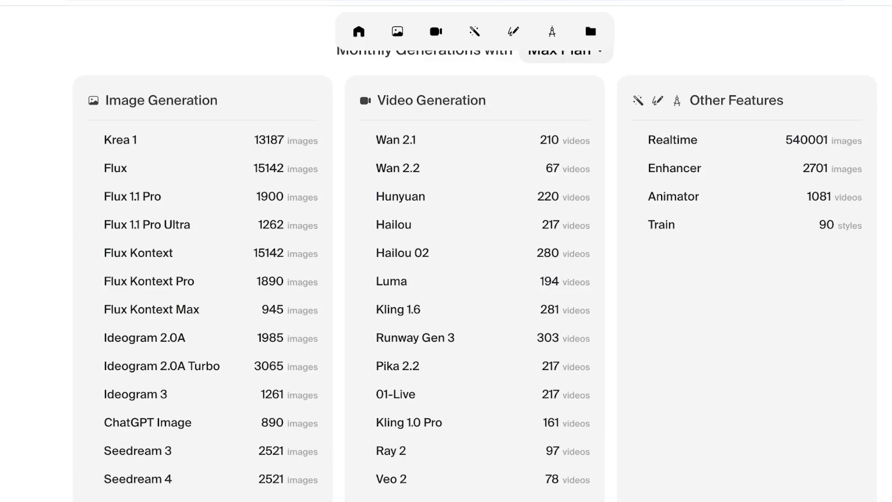
scroll(474, 279, down, 1)
scroll(446, 279, up, 10)
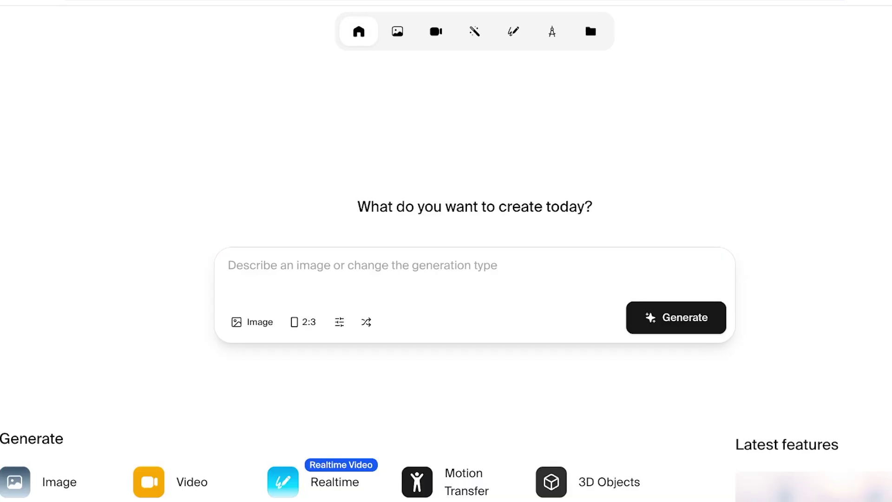
scroll(446, 279, down, 7)
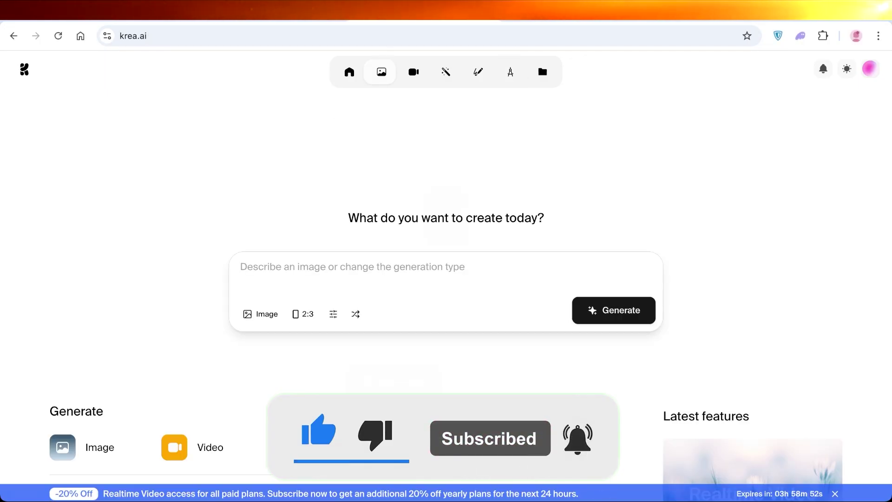
scroll(447, 279, down, 5)
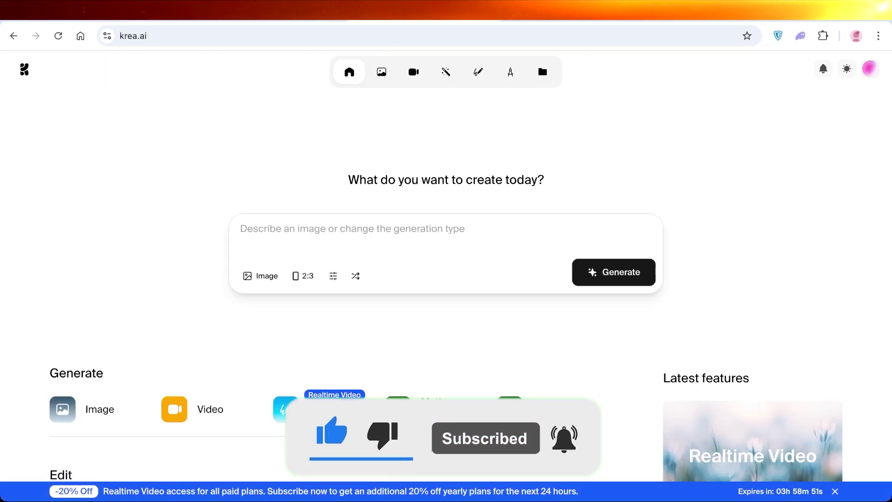